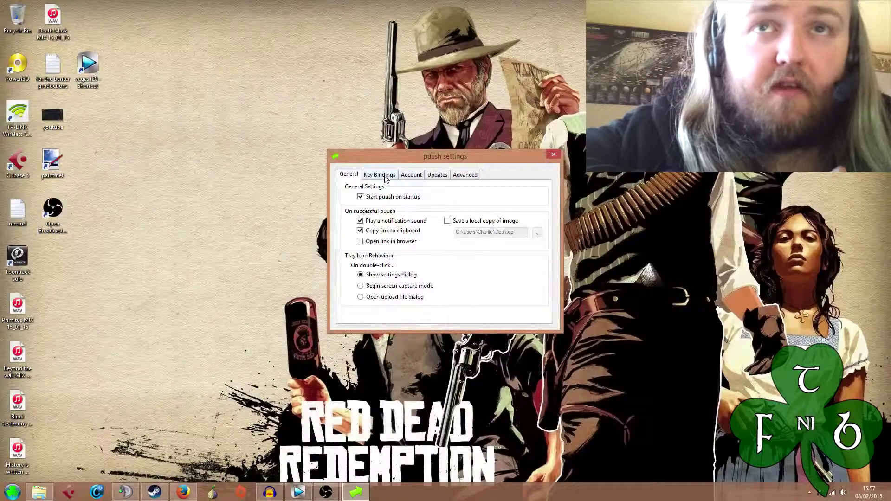
Step: Show the puush key bindings and capture almost the entire desktop as an area screenshot, opening its uploaded link
click(385, 179)
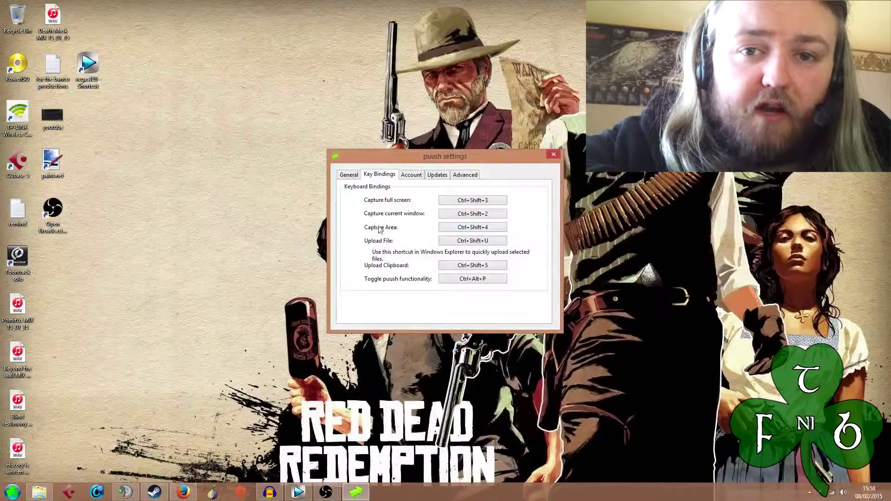
key(ctrl+shift+4)
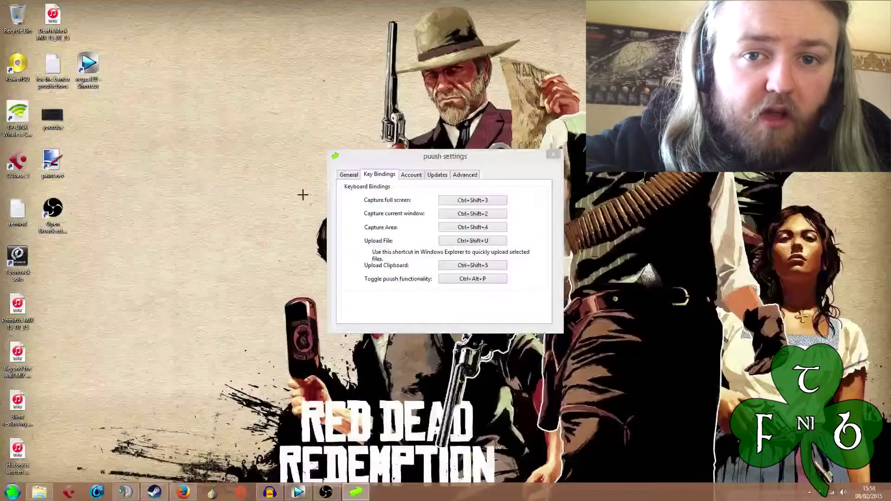
drag(5, 5, 883, 482)
click(809, 492)
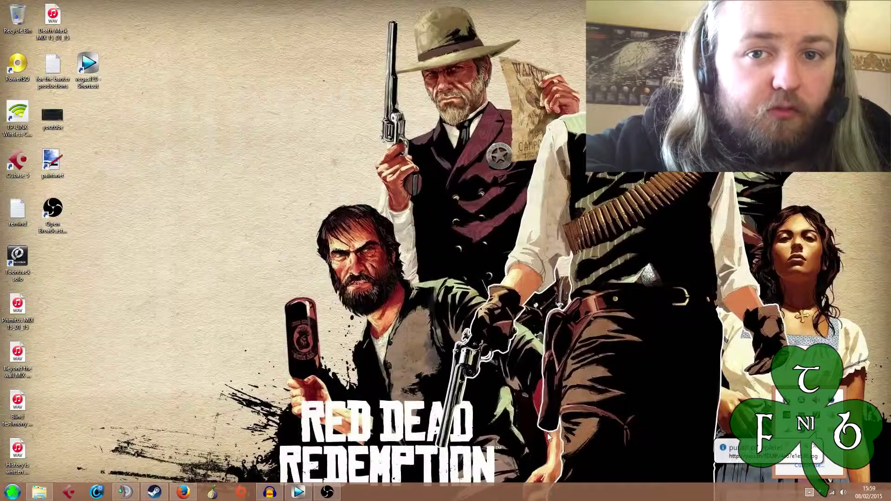
click(734, 453)
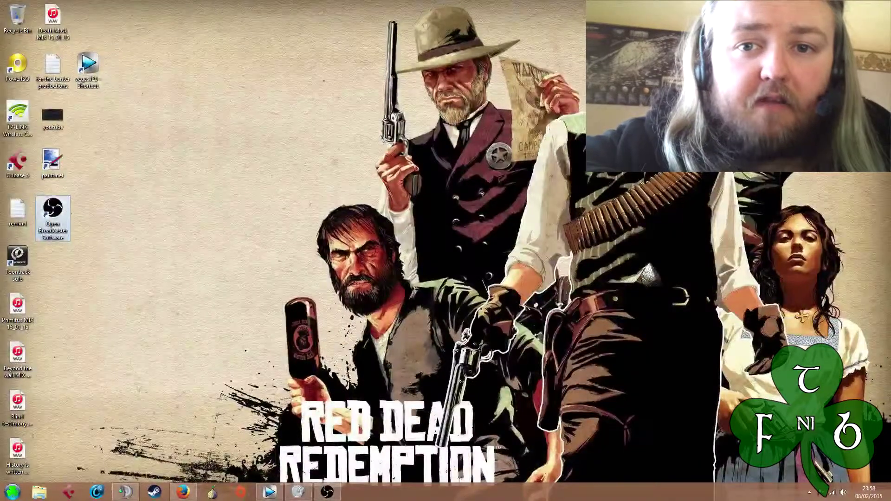
Step: Switch to Firefox, view the New Tab page and return to the "What We Want In Star Wars: Battlefront" video page
click(183, 496)
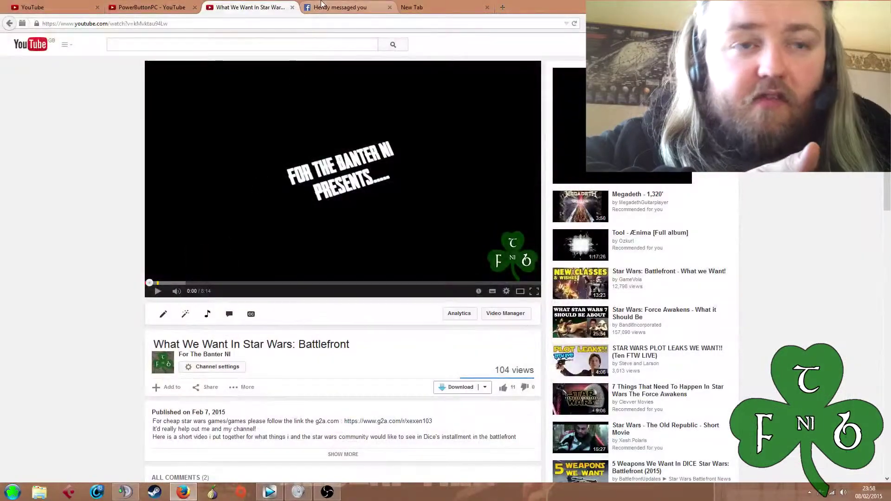
click(410, 6)
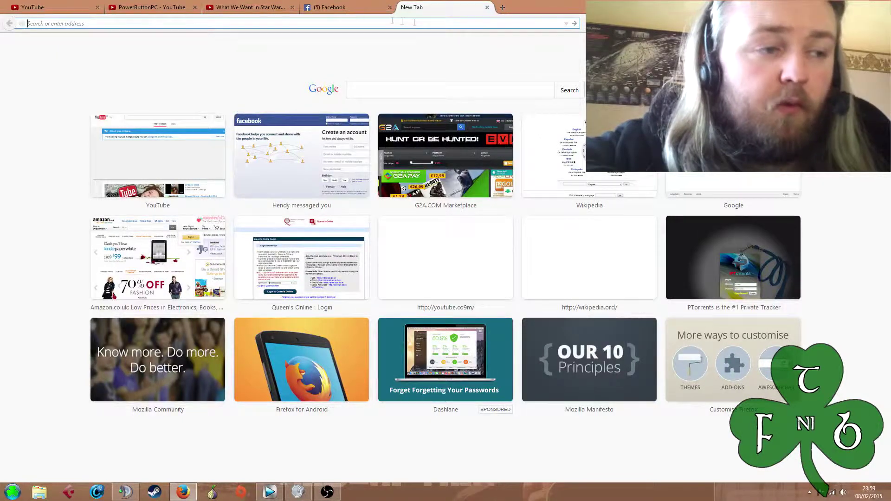
click(252, 6)
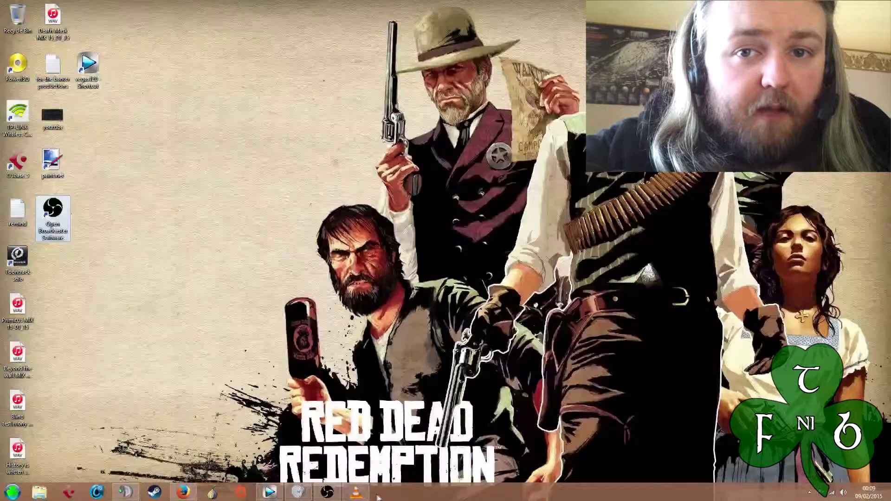
Step: Switch to VLC media player and open Drown-Cover.mp3 from the Google chrome downloads folder on Storage (B:)
mouse_move(361, 496)
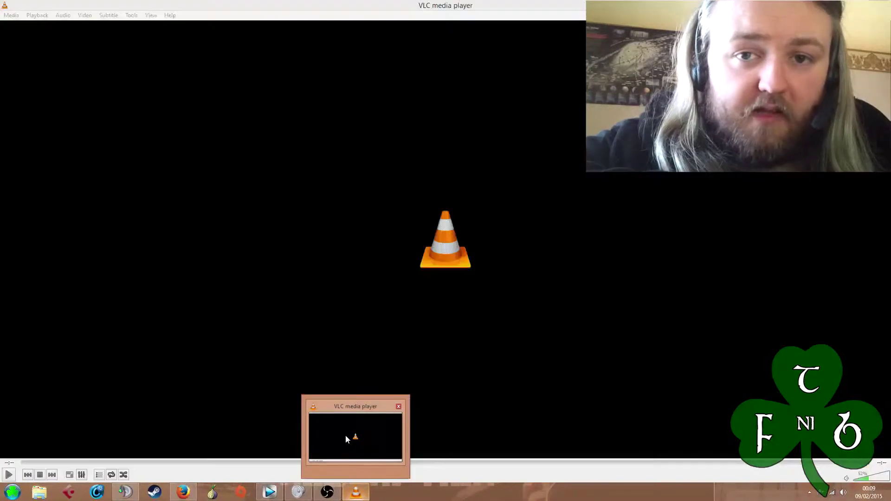
click(345, 435)
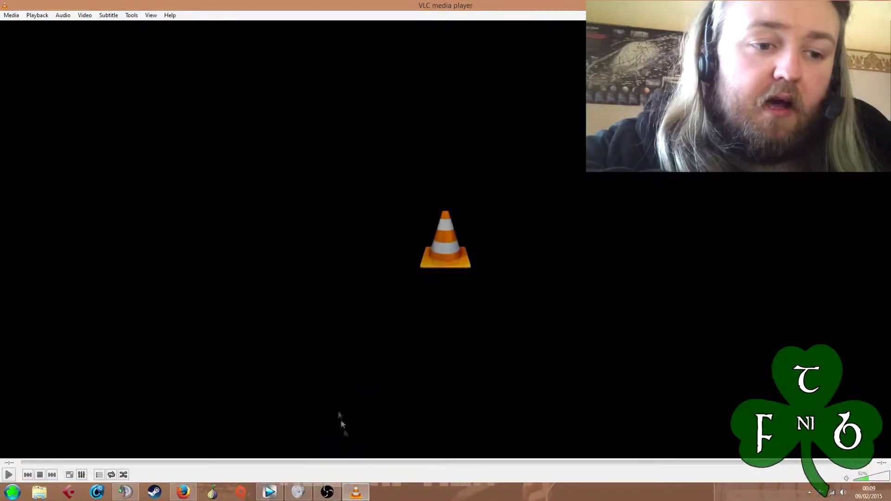
click(11, 15)
click(18, 25)
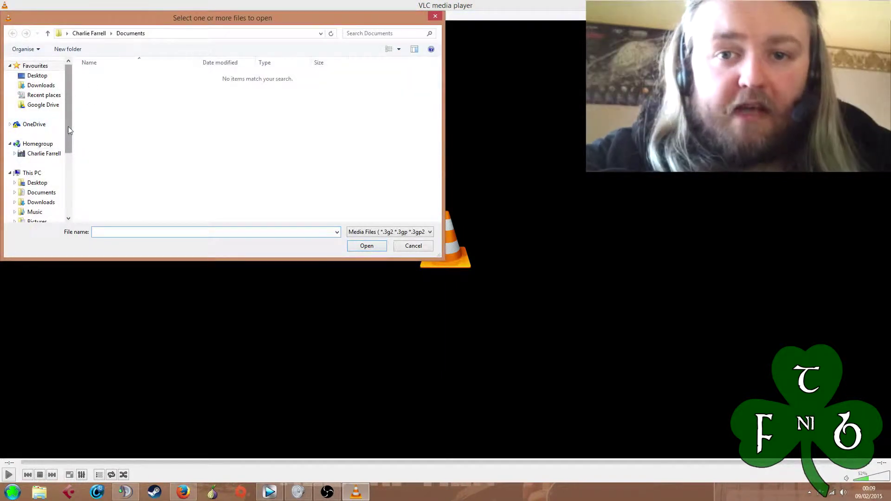
drag(68, 131, 67, 171)
click(46, 169)
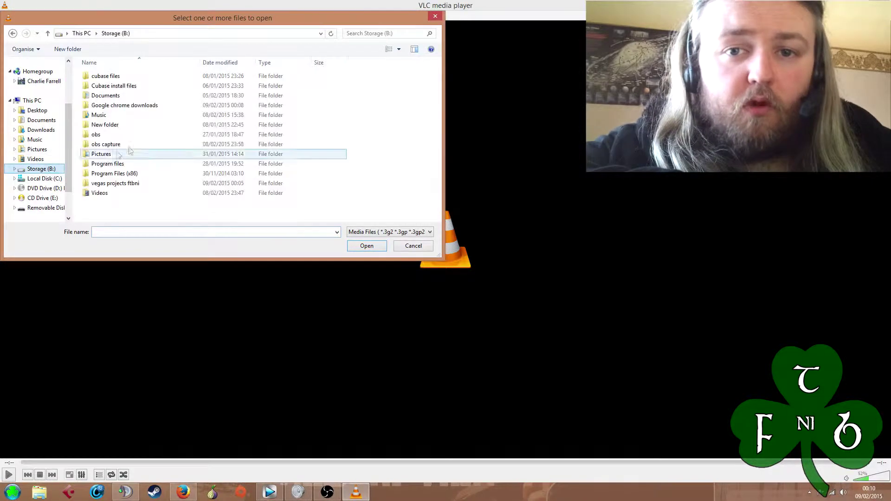
double_click(124, 107)
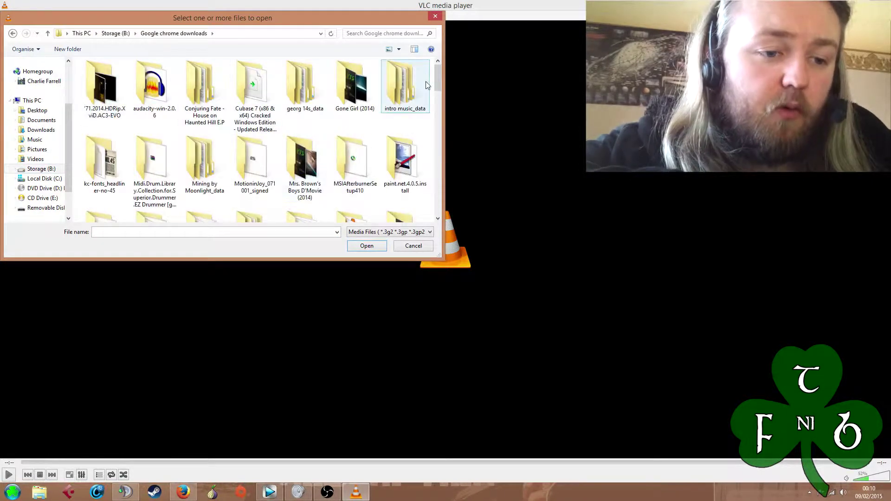
drag(438, 80, 438, 128)
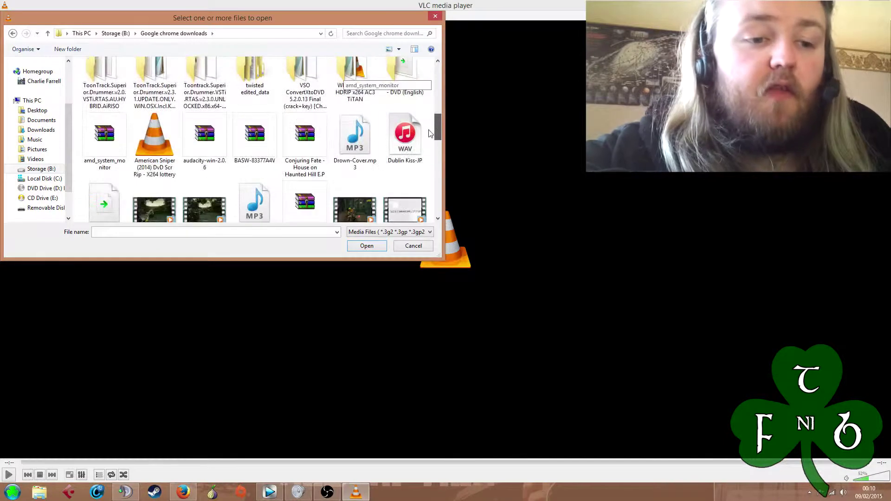
double_click(351, 137)
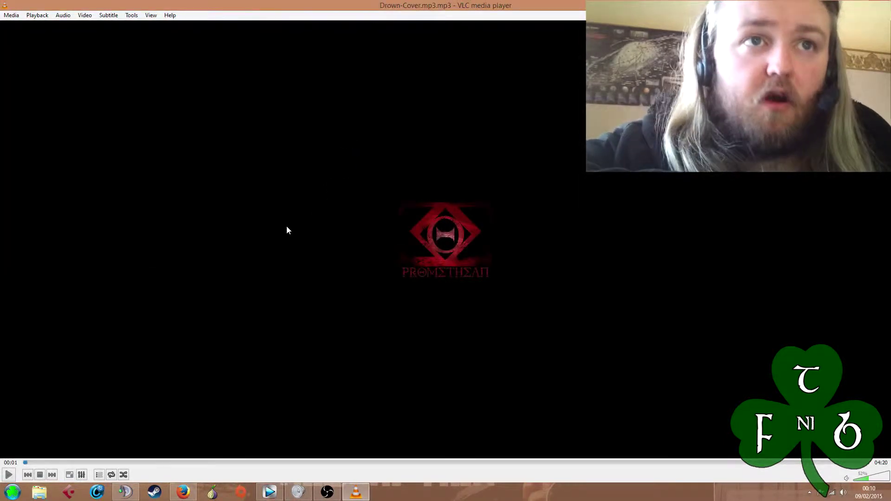
Step: Open the Jak 3 Part 14 Widescreen HD MP4 video, pause it near the start and close the player
click(11, 15)
click(30, 28)
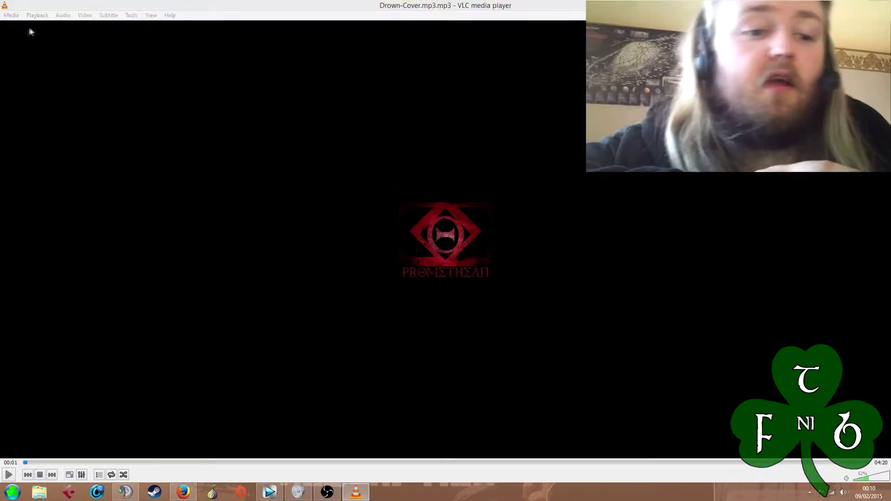
drag(438, 69, 434, 143)
double_click(351, 126)
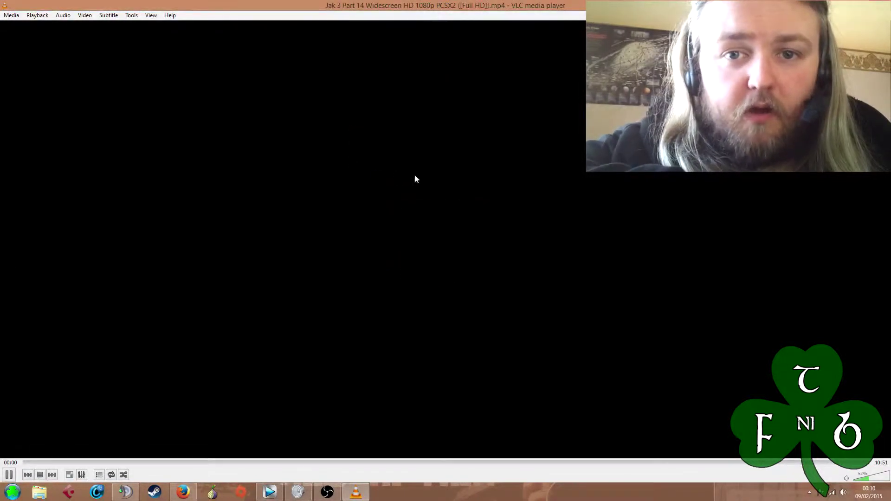
key(space)
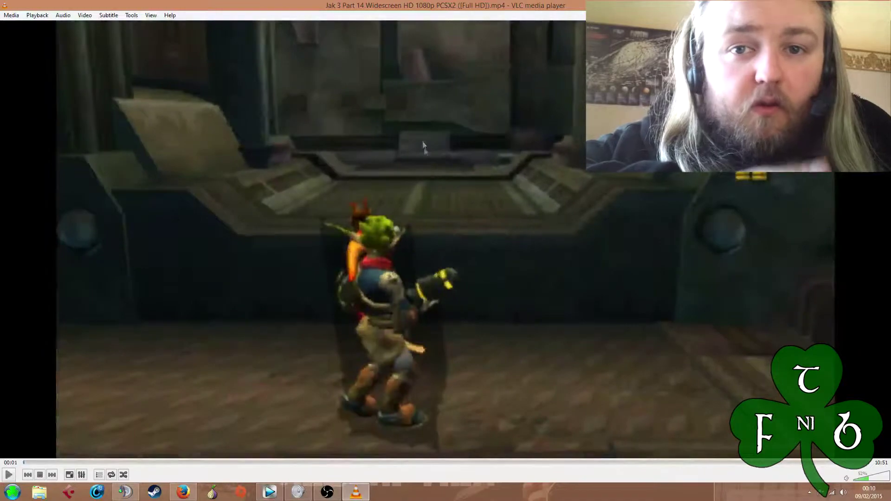
key(alt+F4)
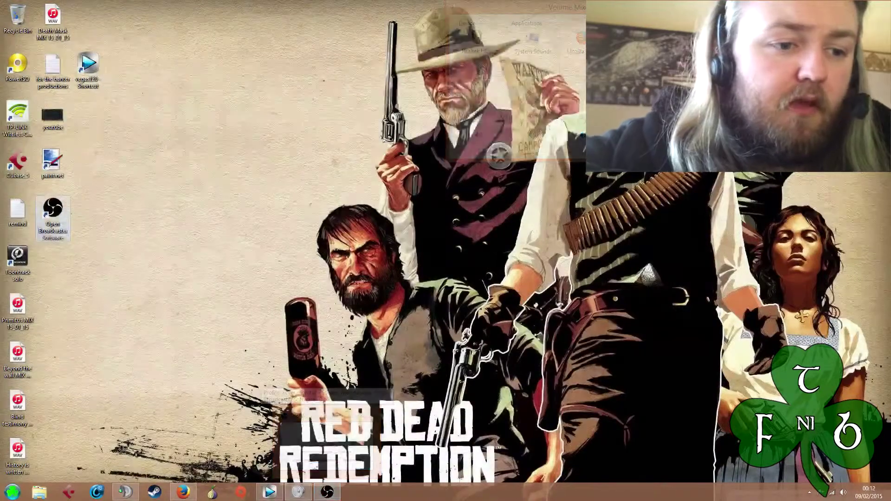
Step: Find and launch PowerISO, dismissing its registration notice
click(12, 492)
text(poweriso)
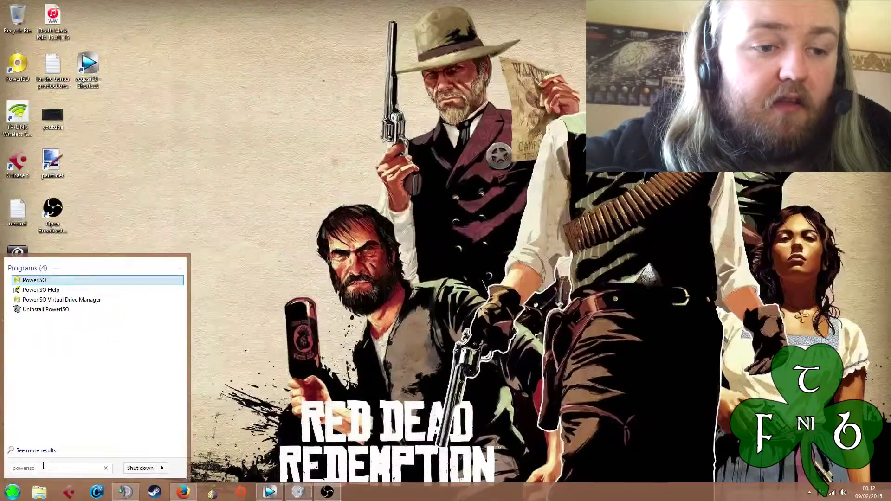
key(Return)
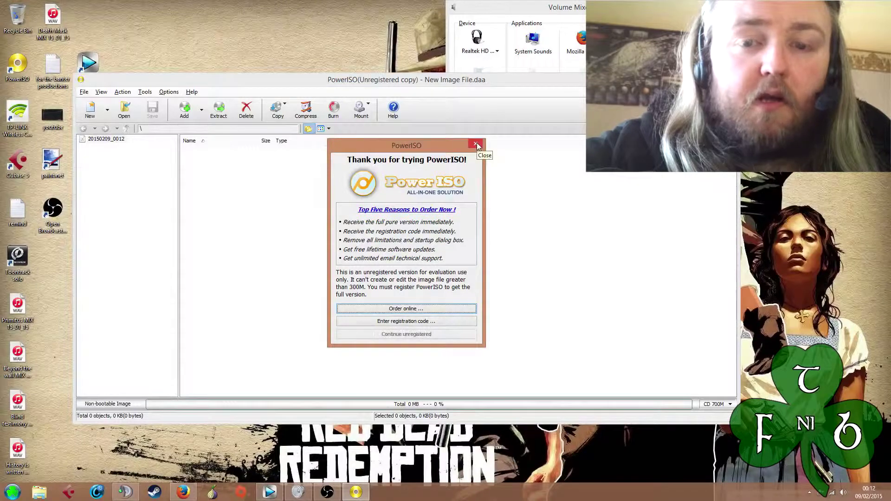
click(477, 145)
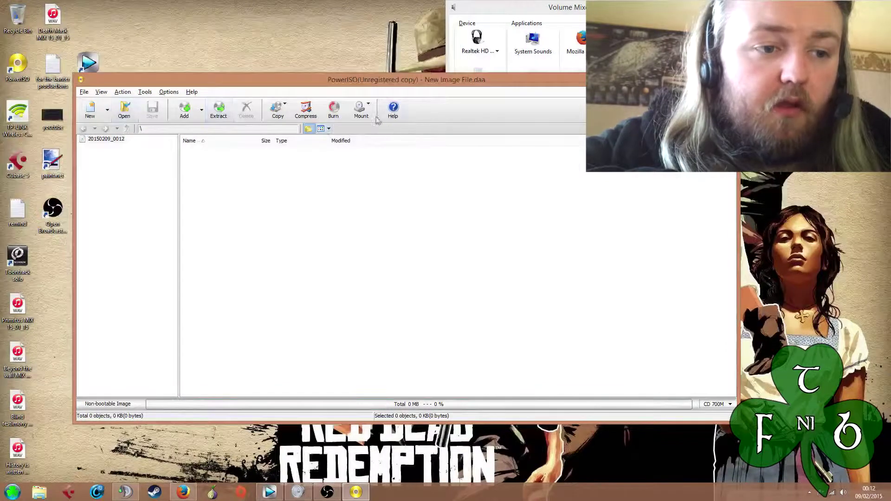
Step: Mount en_windows_8_x86_dvd_915417 from the Windows 8 (x86) - DVD (English) folder in Google chrome downloads to drive E:
click(366, 107)
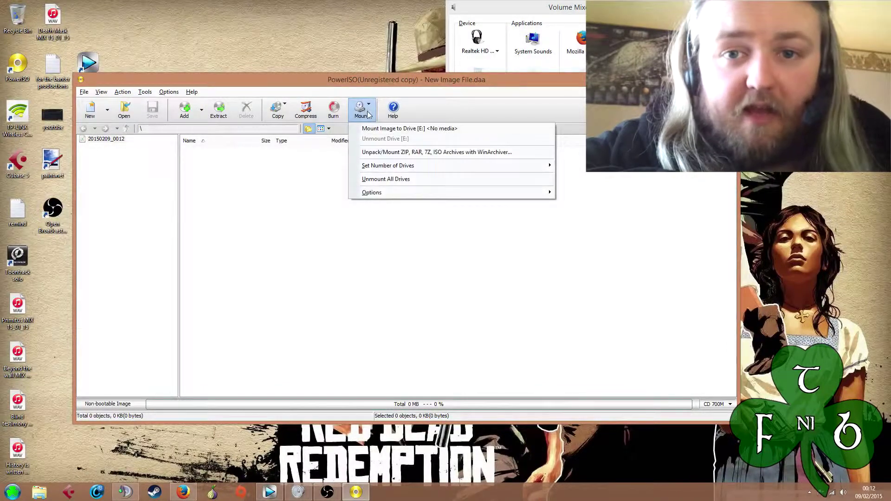
click(415, 128)
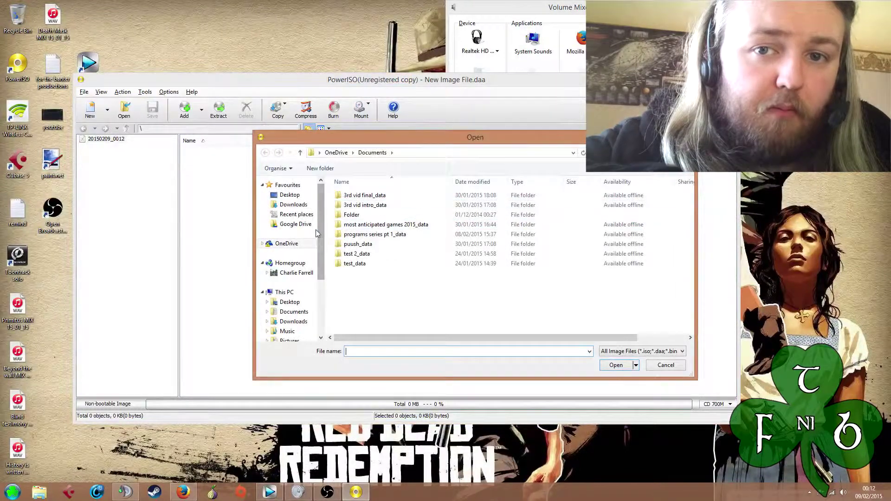
scroll(306, 320, down, 2)
click(297, 320)
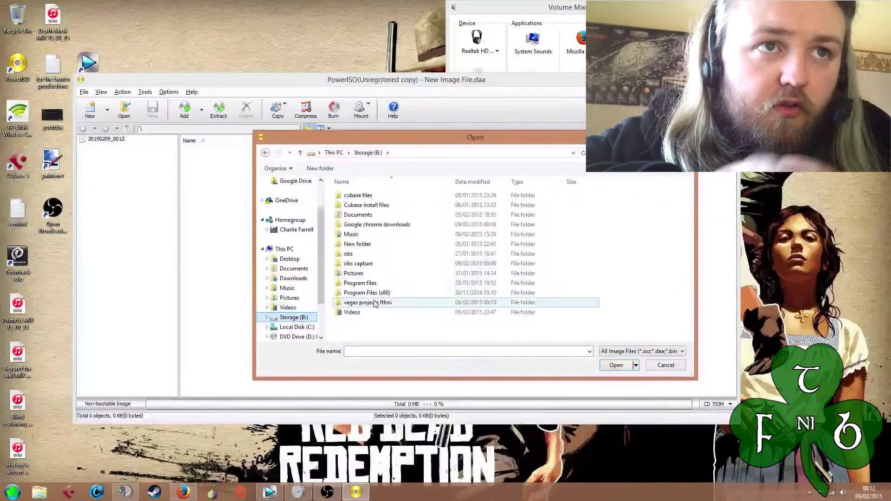
double_click(370, 226)
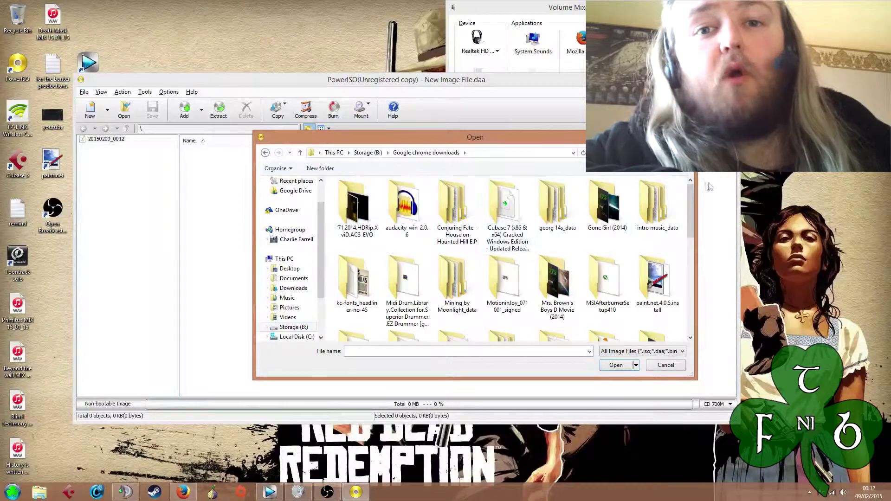
drag(690, 198, 698, 276)
double_click(655, 279)
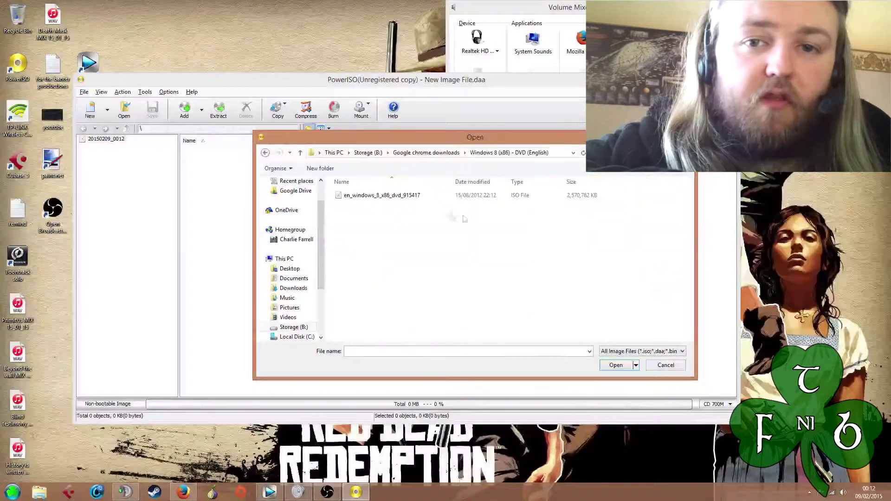
click(404, 196)
double_click(404, 196)
Step: Open This PC, run the Windows setup from the mounted CD Drive (E:) and dismiss the setup dialog
key(super)
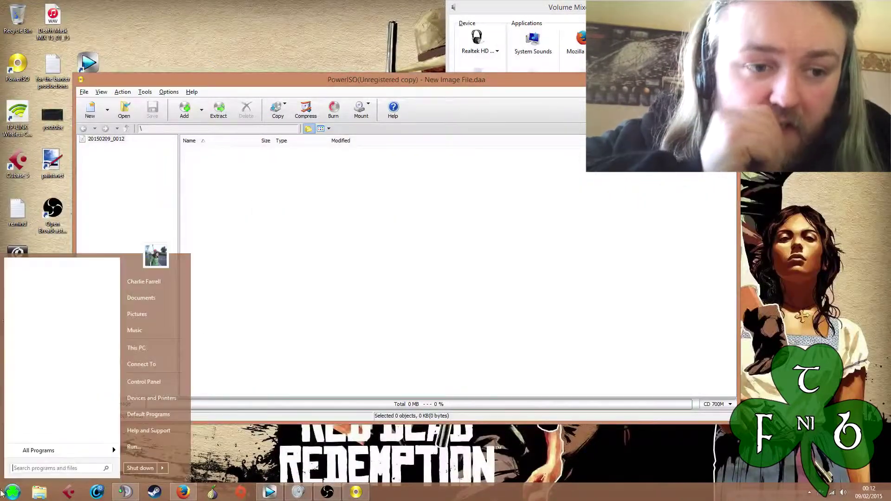
click(136, 349)
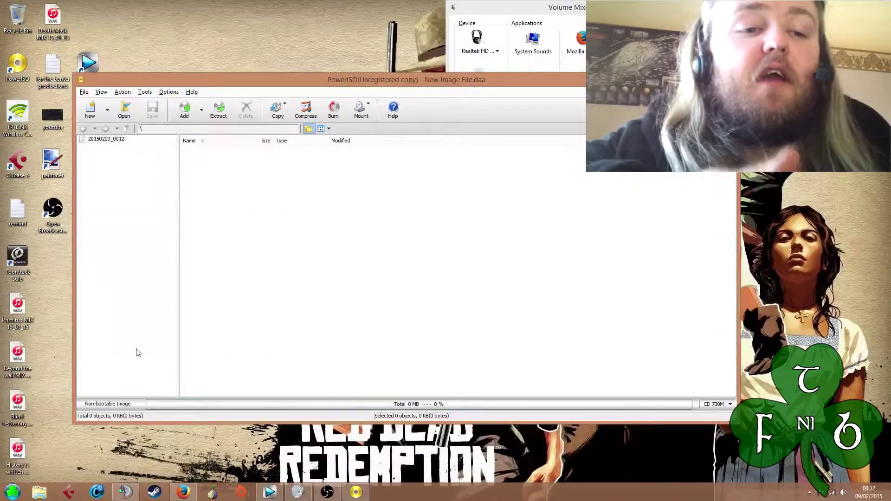
double_click(533, 146)
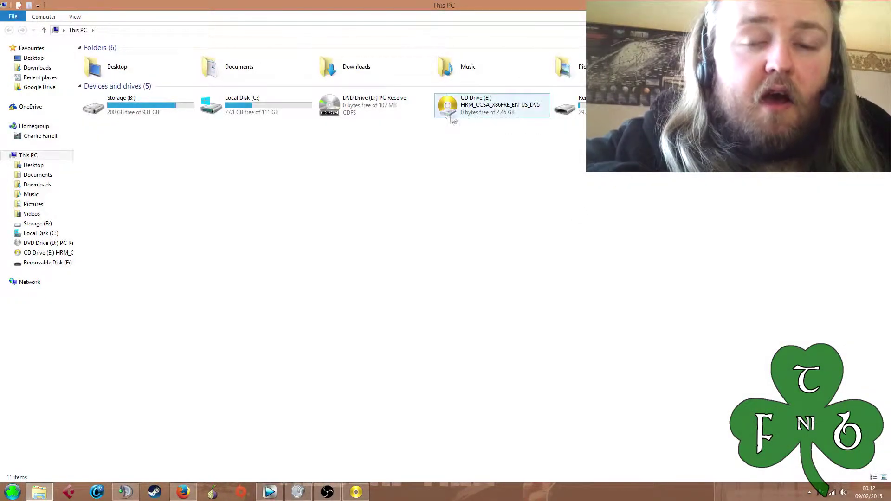
double_click(503, 113)
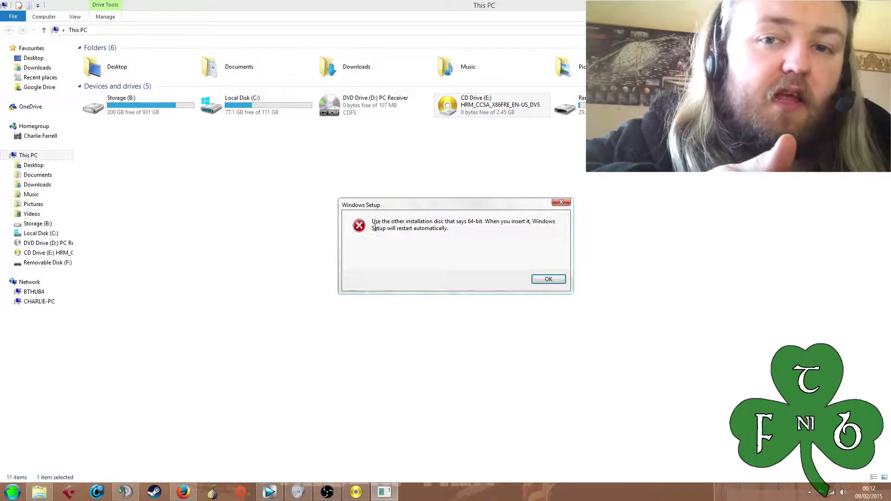
click(563, 203)
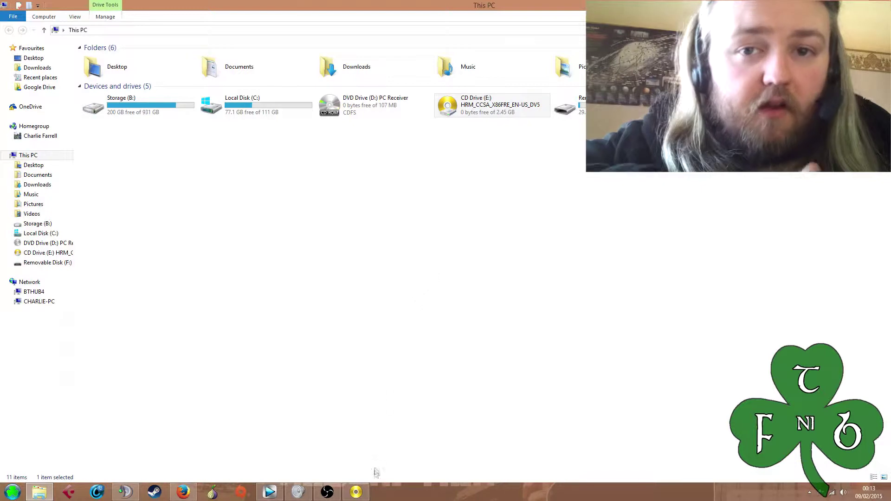
Step: Switch back to PowerISO and open en_windows_8_x86_dvd_915417.iso to list its contents
click(356, 492)
click(137, 115)
double_click(370, 196)
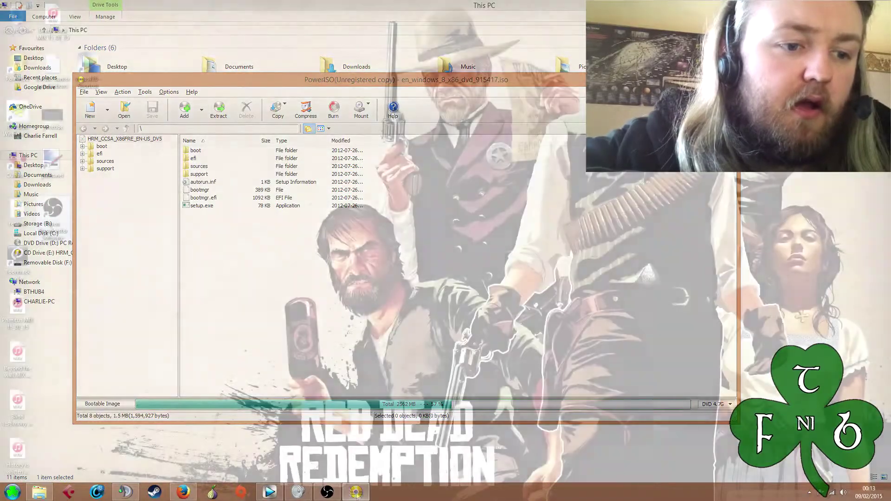
Step: Switch to WinRAR and browse for an archive to open in the Google chrome downloads folder on Storage (B:)
mouse_move(356, 493)
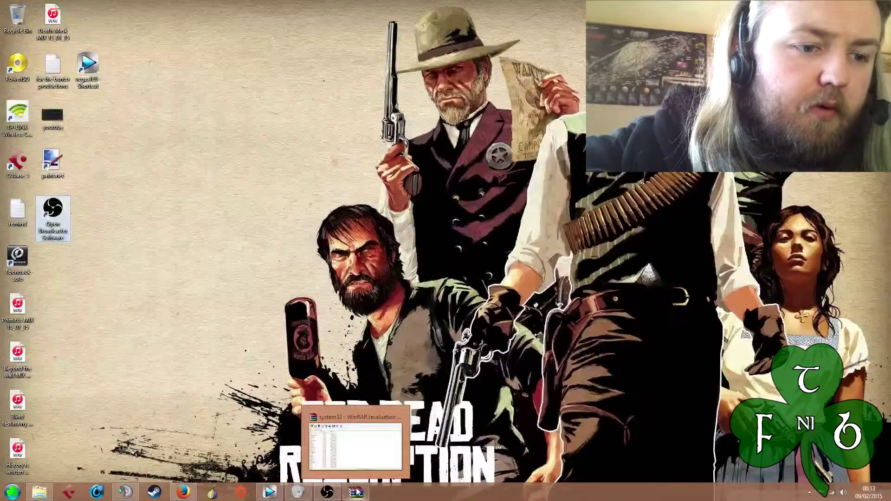
click(357, 487)
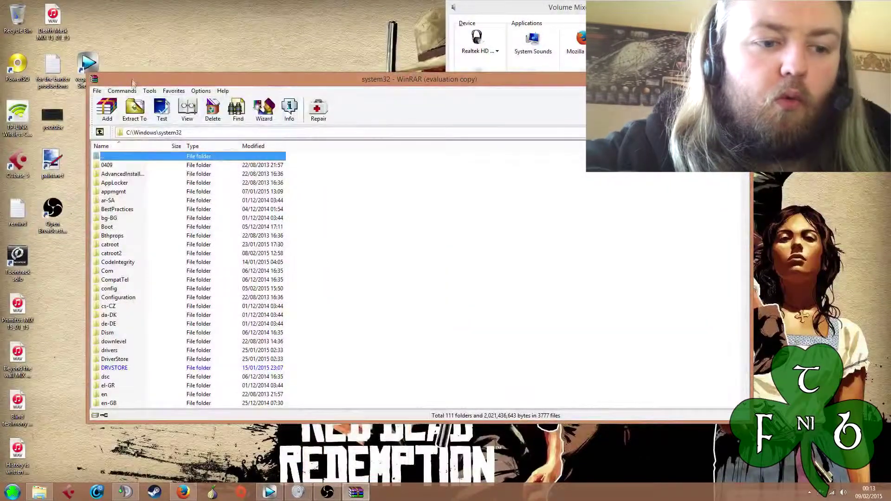
click(97, 90)
click(125, 104)
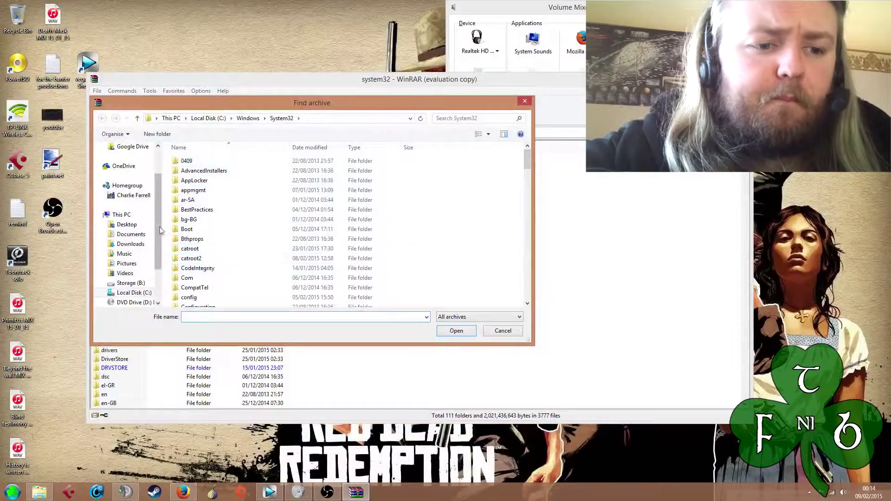
scroll(160, 253, down, 1)
click(130, 253)
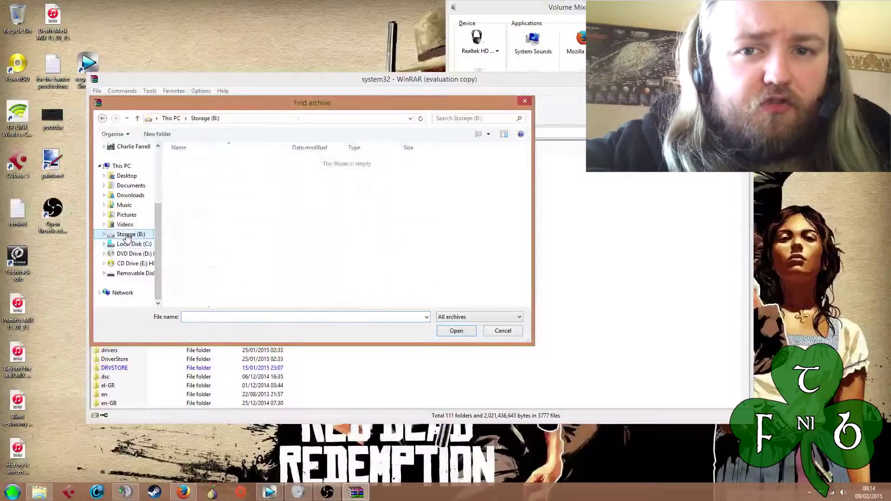
double_click(214, 190)
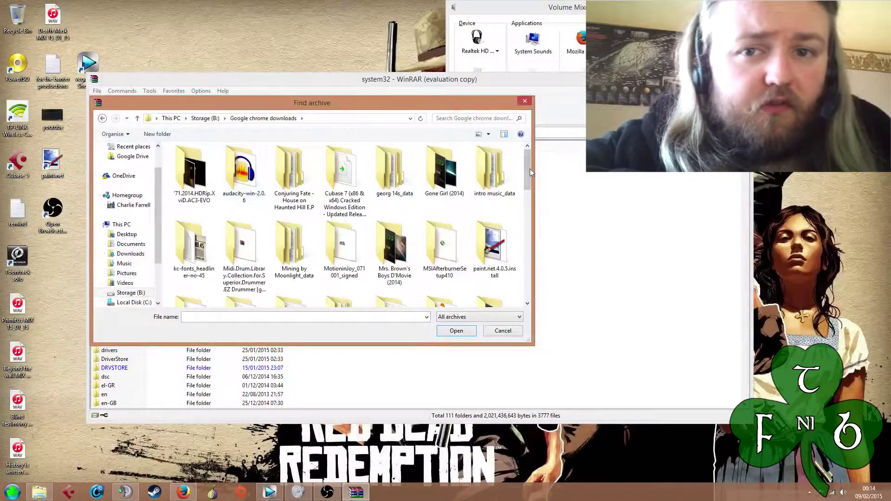
Step: Find the MotioninJoy_071001_signed archive among the downloads and open it in WinRAR
scroll(529, 179, down, 1)
drag(529, 179, 512, 253)
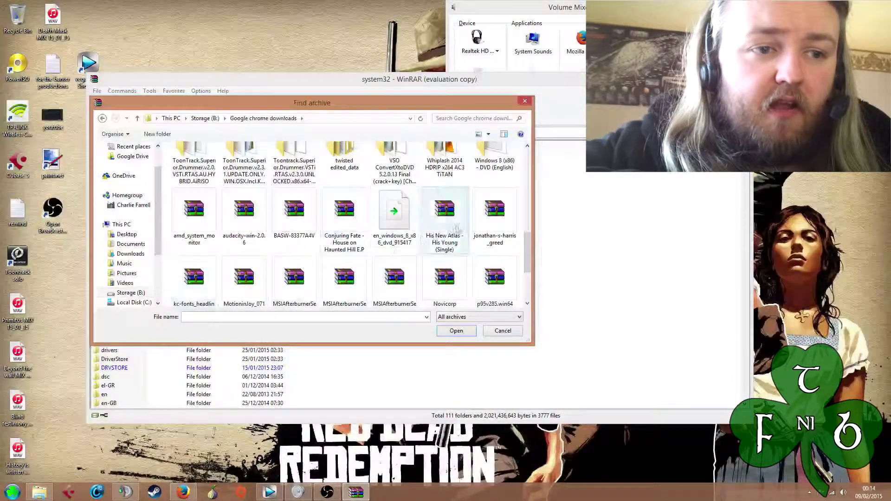
drag(527, 244, 523, 266)
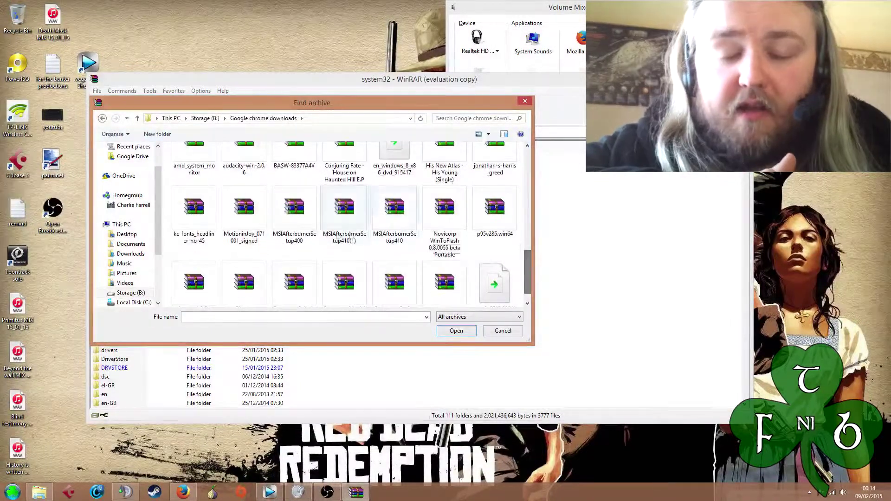
click(255, 222)
double_click(256, 223)
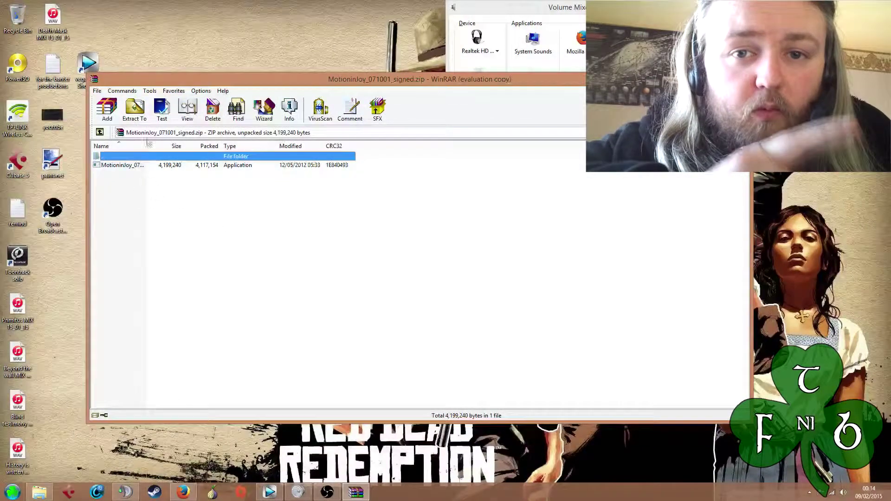
Step: Extract MotioninJoy_071001_signed.zip to the suggested MotioninJoy_071001_signed folder in Google chrome downloads with the default extraction options
click(134, 111)
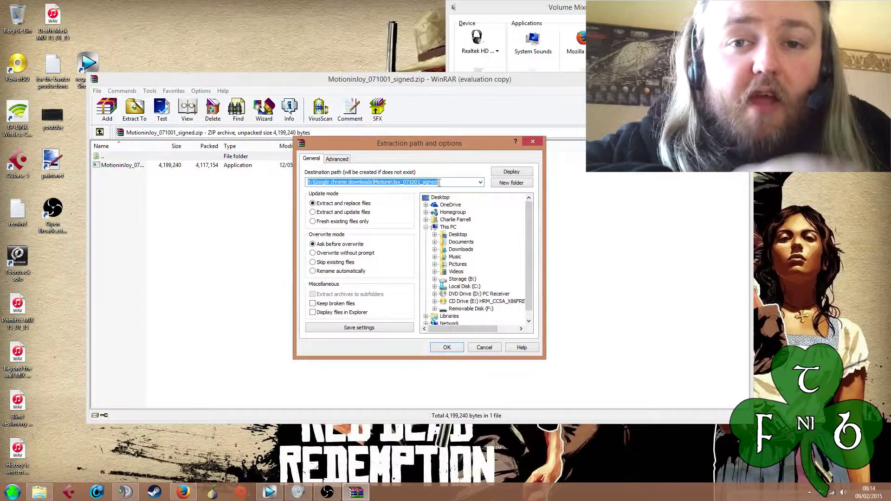
click(449, 348)
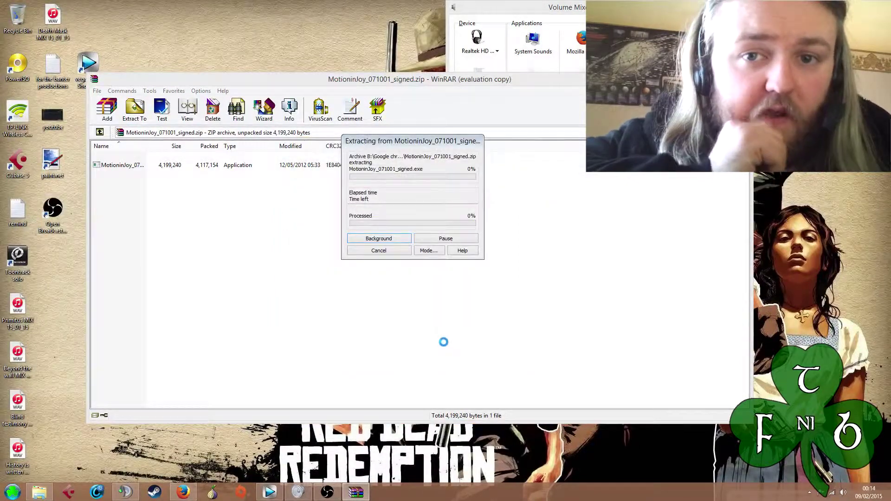
click(403, 299)
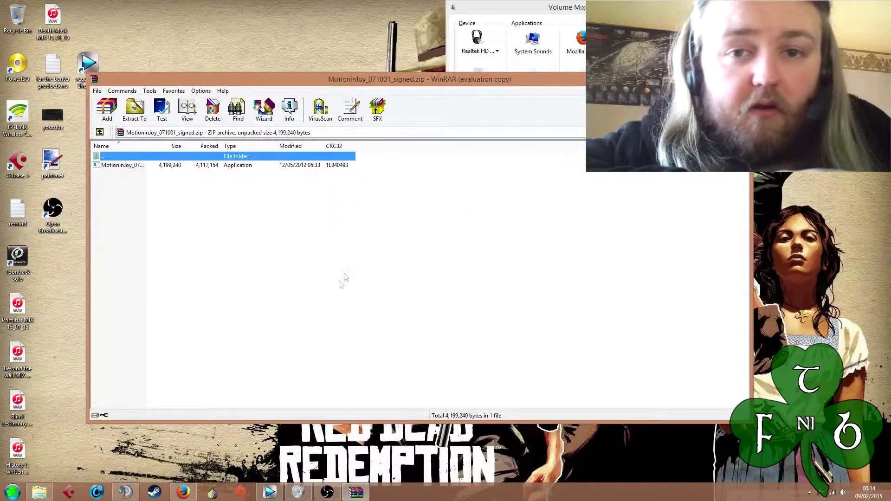
Step: Switch to File Explorer and open the extracted MotioninJoy_071001_signed folder in Google chrome downloads on Storage (B:)
click(39, 492)
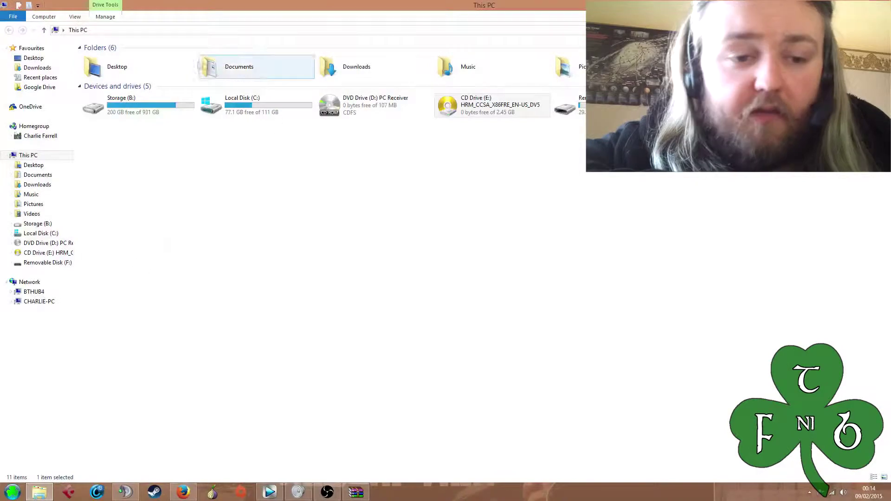
double_click(120, 114)
double_click(223, 87)
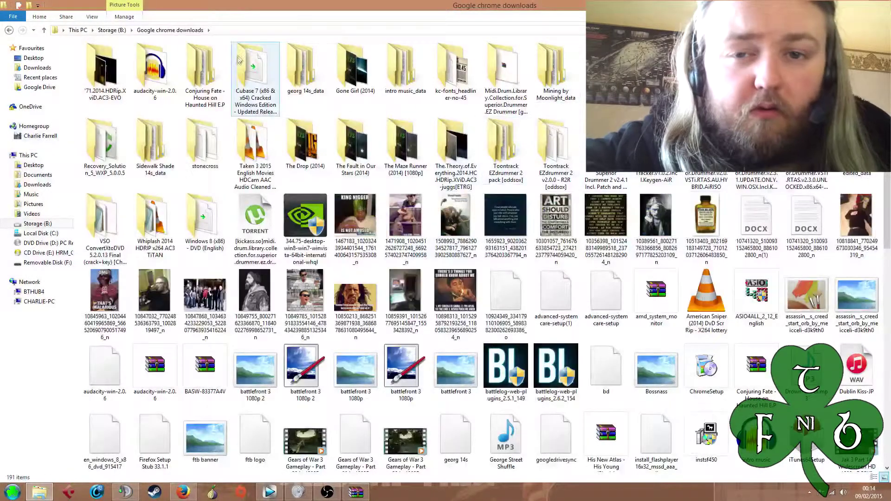
double_click(606, 70)
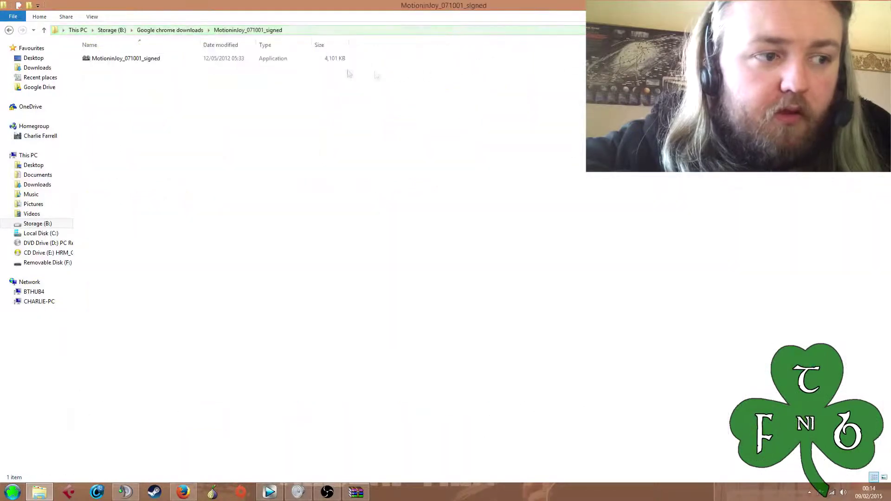
Step: Run the extracted MotioninJoy_071001_signed application as administrator
click(141, 64)
right_click(140, 62)
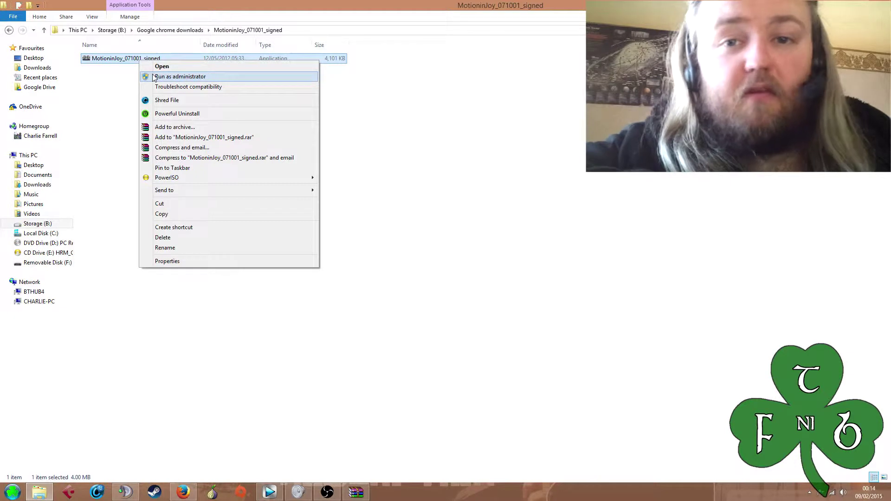
click(155, 78)
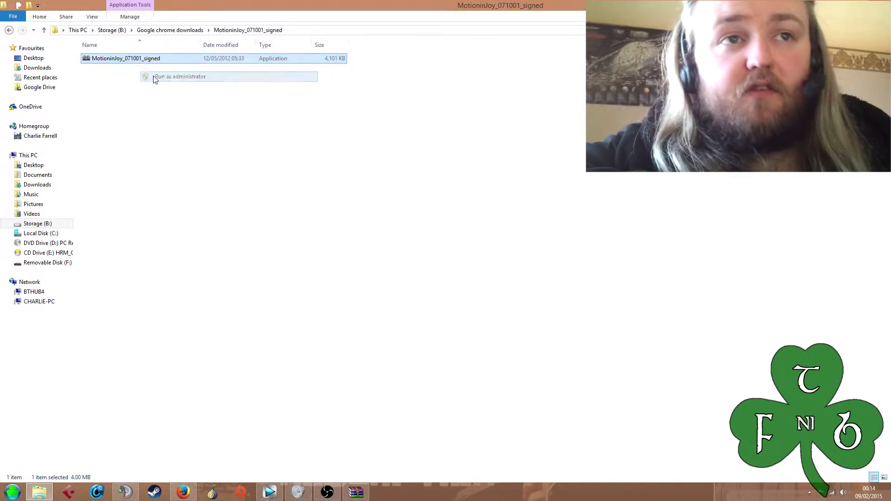